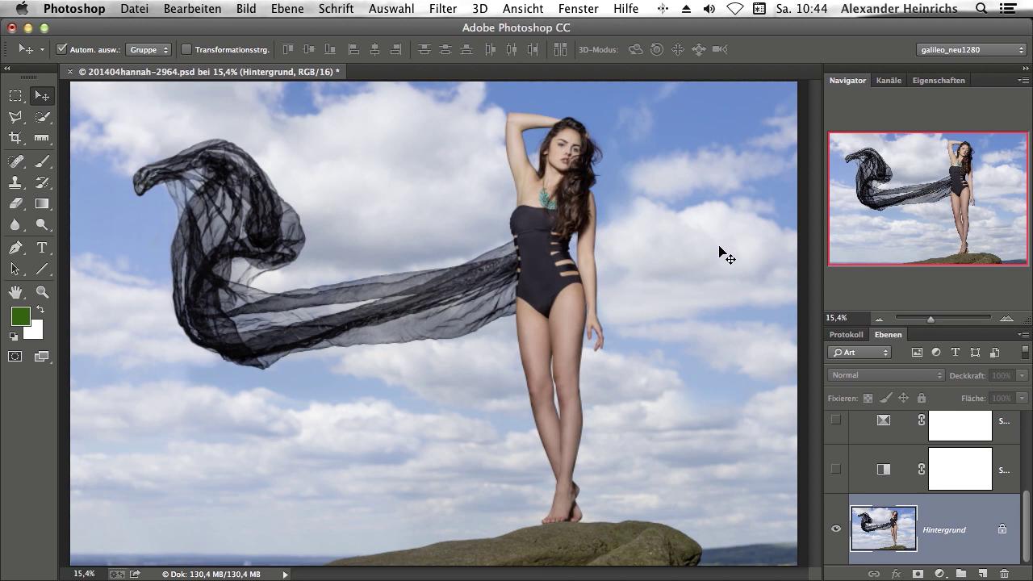
Step: Launch Alien Skin Exposure 4 and choose the Cross Processing Agfa Optima preset
{"action": "left_click", "coordinate": [443, 10]}
{"action": "mouse_move", "coordinate": [466, 354]}
{"action": "left_click", "coordinate": [736, 354]}
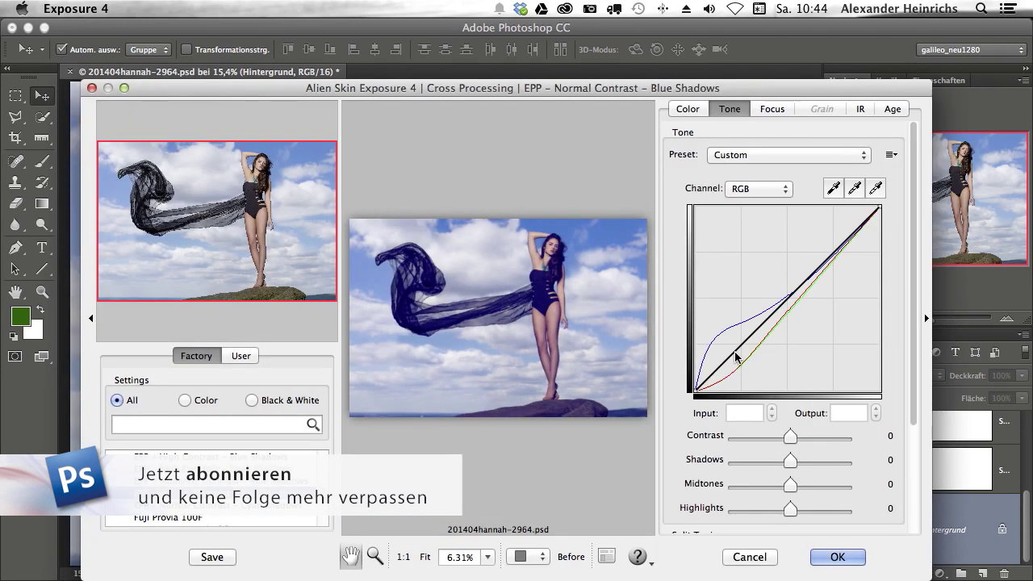
{"action": "left_click_drag", "start_coordinate": [357, 88], "coordinate": [356, 34]}
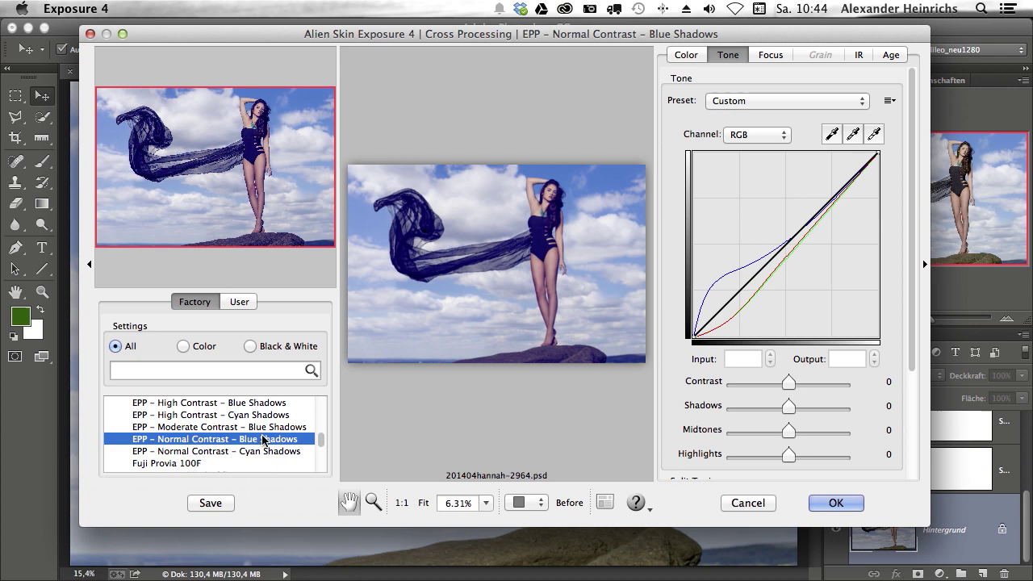
{"action": "left_click", "coordinate": [267, 428]}
{"action": "left_click_drag", "start_coordinate": [321, 440], "coordinate": [322, 434]}
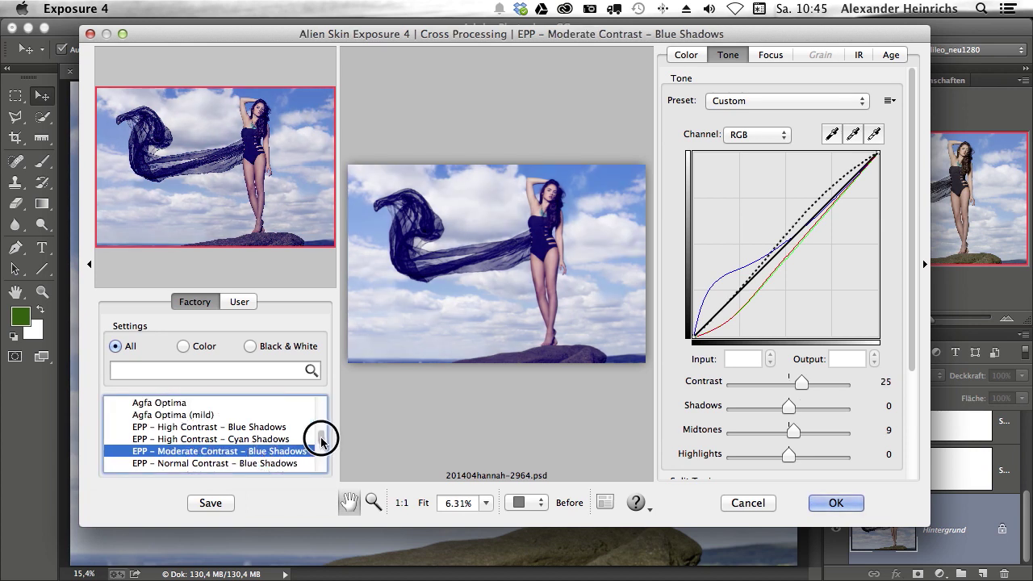
{"action": "left_click", "coordinate": [184, 442]}
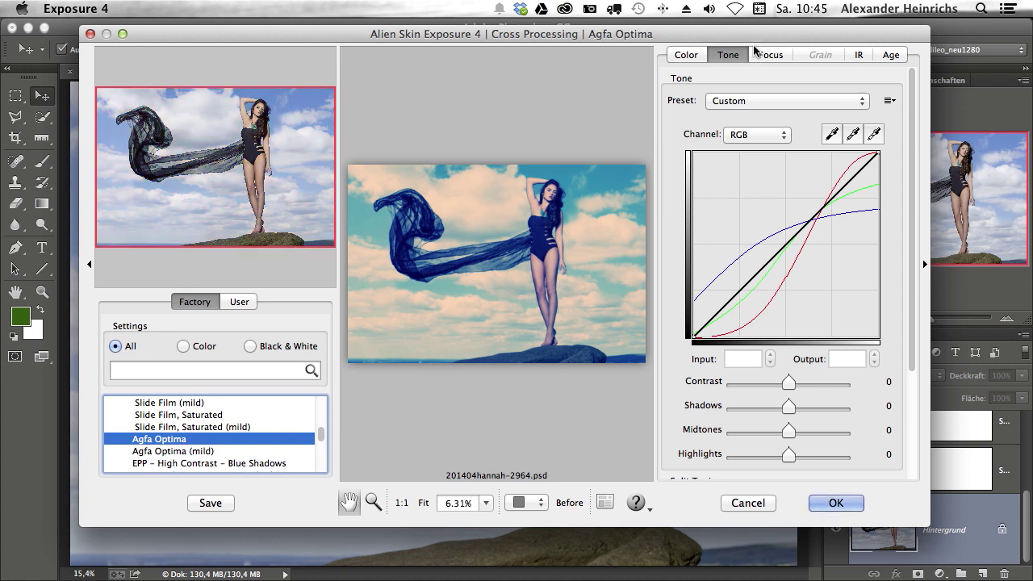
Step: Review the vignette and texture settings on the Age tab, then apply the look
{"action": "left_click", "coordinate": [897, 57]}
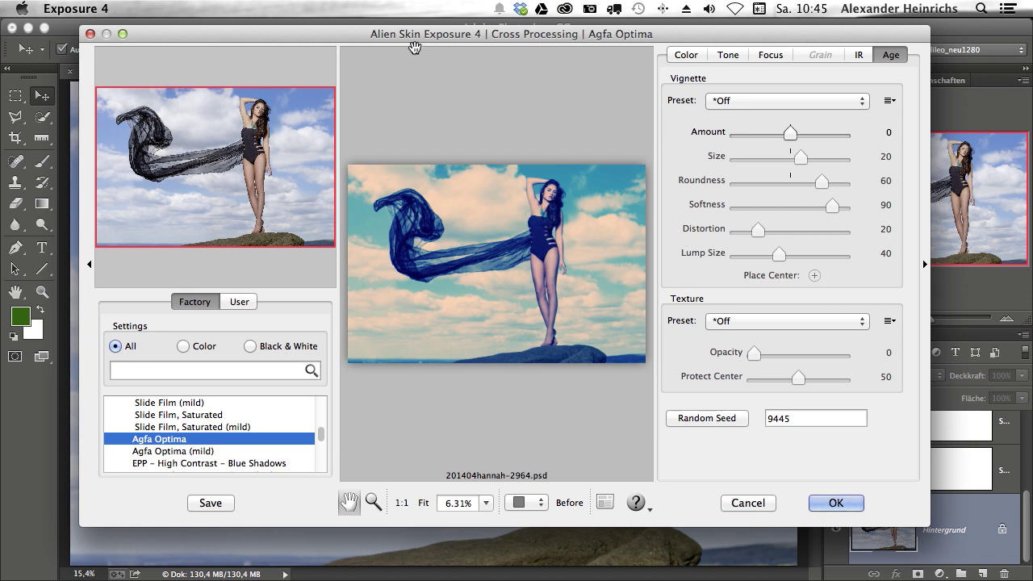
{"action": "scroll", "coordinate": [448, 91], "scroll_direction": "up", "scroll_amount": 3}
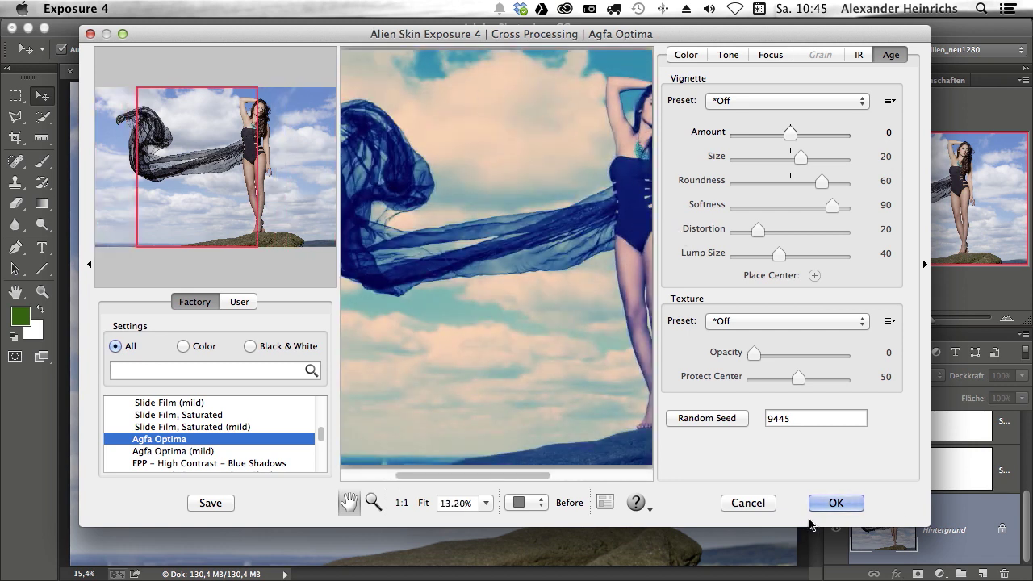
{"action": "left_click", "coordinate": [836, 504]}
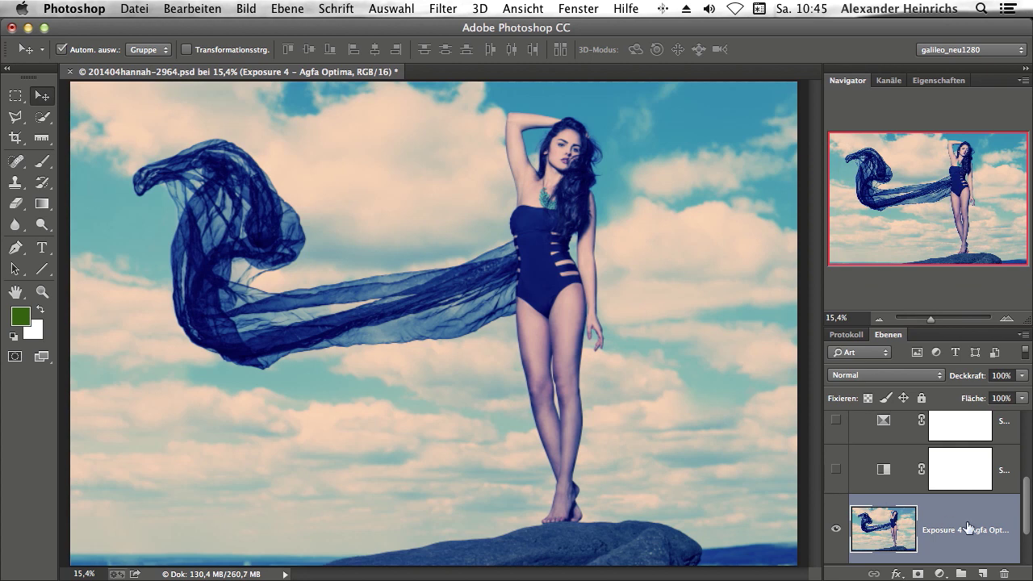
Step: Delete the Exposure 4 layer and turn on Schwarzweiß 1 (Weiches Licht, 43%)
{"action": "left_click_drag", "start_coordinate": [951, 525], "coordinate": [1005, 573]}
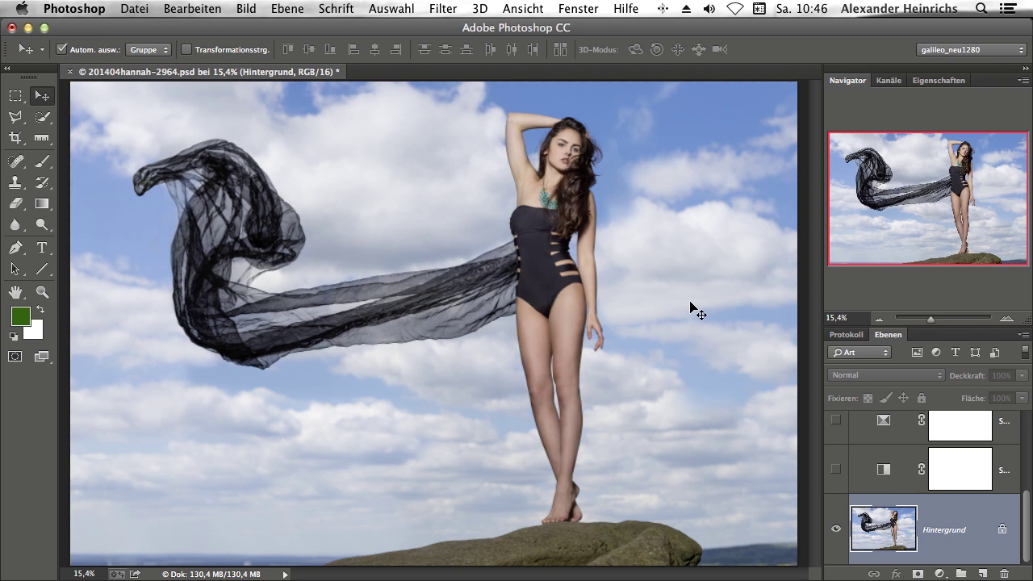
{"action": "left_click", "coordinate": [836, 472]}
{"action": "left_click", "coordinate": [836, 472]}
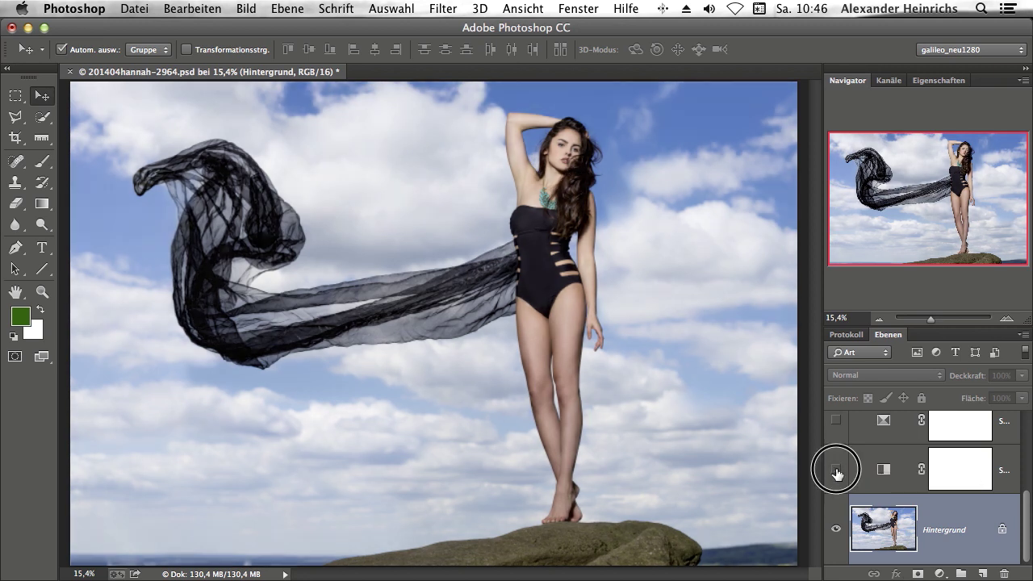
{"action": "left_click", "coordinate": [836, 472]}
{"action": "scroll", "coordinate": [1027, 541], "scroll_direction": "up", "scroll_amount": 1}
{"action": "mouse_move", "coordinate": [1026, 541]}
{"action": "left_mouse_down"}
{"action": "mouse_move", "coordinate": [1021, 505]}
{"action": "mouse_move", "coordinate": [1029, 565]}
{"action": "left_mouse_up"}
{"action": "left_click", "coordinate": [890, 457]}
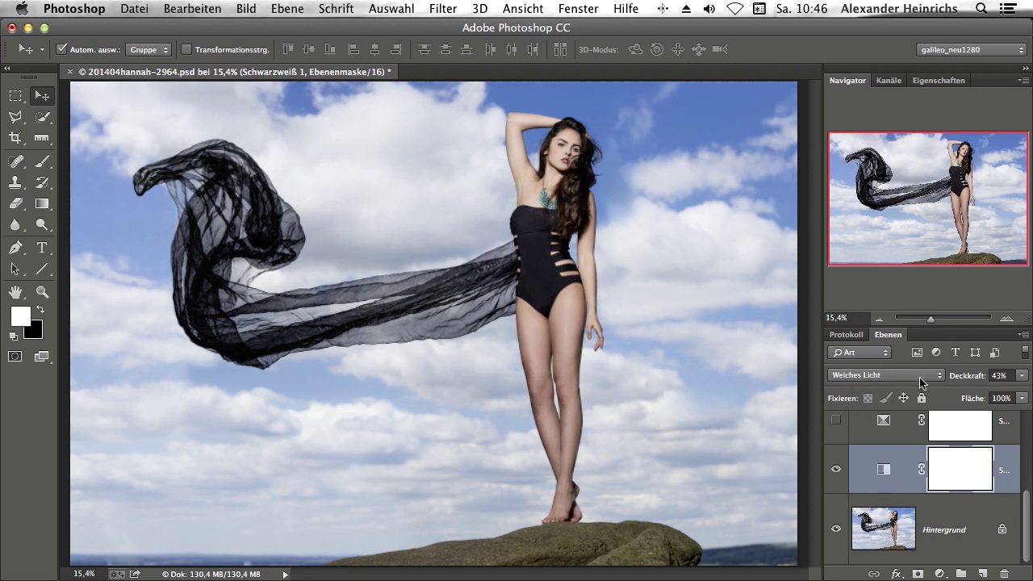
Step: Open the Schwarzweiß layer's settings and toggle its visibility to compare the effect
{"action": "double_click", "coordinate": [884, 473]}
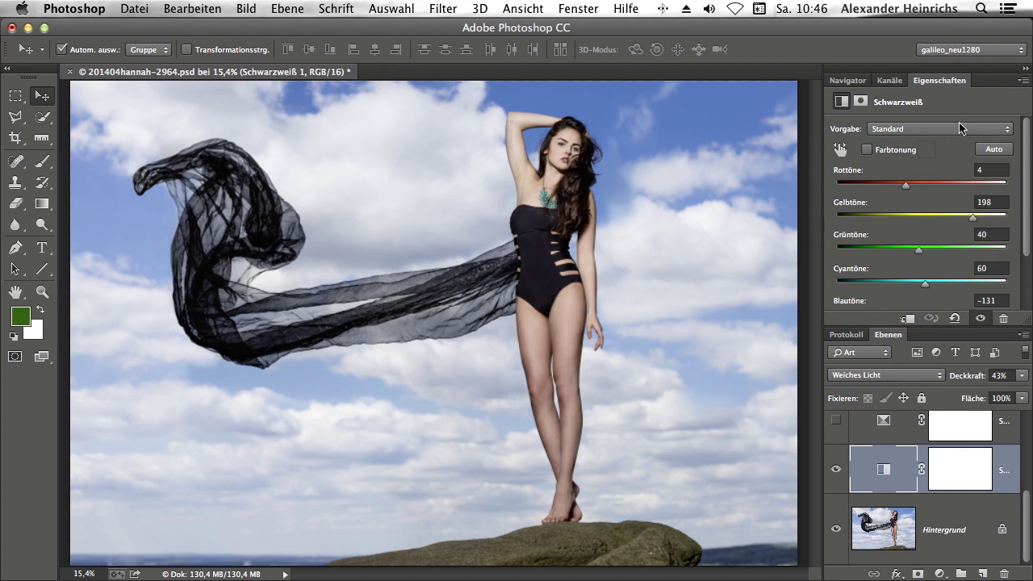
{"action": "left_click", "coordinate": [836, 469]}
{"action": "left_click", "coordinate": [836, 469]}
{"action": "left_click", "coordinate": [836, 469]}
{"action": "left_click", "coordinate": [836, 469]}
{"action": "left_click", "coordinate": [837, 468]}
{"action": "left_click", "coordinate": [836, 469]}
Step: Adjust the black-and-white sliders to Blautöne -129 and Rottöne 8
{"action": "left_click_drag", "start_coordinate": [1028, 237], "coordinate": [1029, 283]}
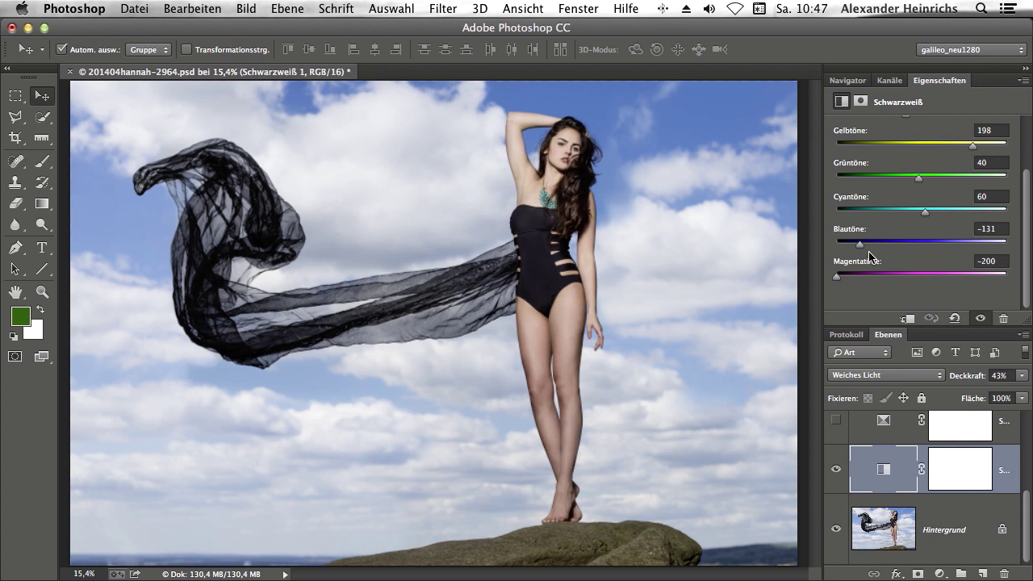
{"action": "mouse_move", "coordinate": [860, 243]}
{"action": "left_mouse_down"}
{"action": "mouse_move", "coordinate": [987, 246]}
{"action": "mouse_move", "coordinate": [848, 246]}
{"action": "mouse_move", "coordinate": [1008, 244]}
{"action": "mouse_move", "coordinate": [867, 247]}
{"action": "mouse_move", "coordinate": [1014, 254]}
{"action": "mouse_move", "coordinate": [861, 253]}
{"action": "left_mouse_up"}
{"action": "left_click_drag", "start_coordinate": [1029, 272], "coordinate": [1030, 187]}
{"action": "mouse_move", "coordinate": [904, 185]}
{"action": "left_mouse_down"}
{"action": "mouse_move", "coordinate": [869, 181]}
{"action": "mouse_move", "coordinate": [987, 182]}
{"action": "mouse_move", "coordinate": [880, 183]}
{"action": "mouse_move", "coordinate": [965, 185]}
{"action": "mouse_move", "coordinate": [908, 188]}
{"action": "left_mouse_up"}
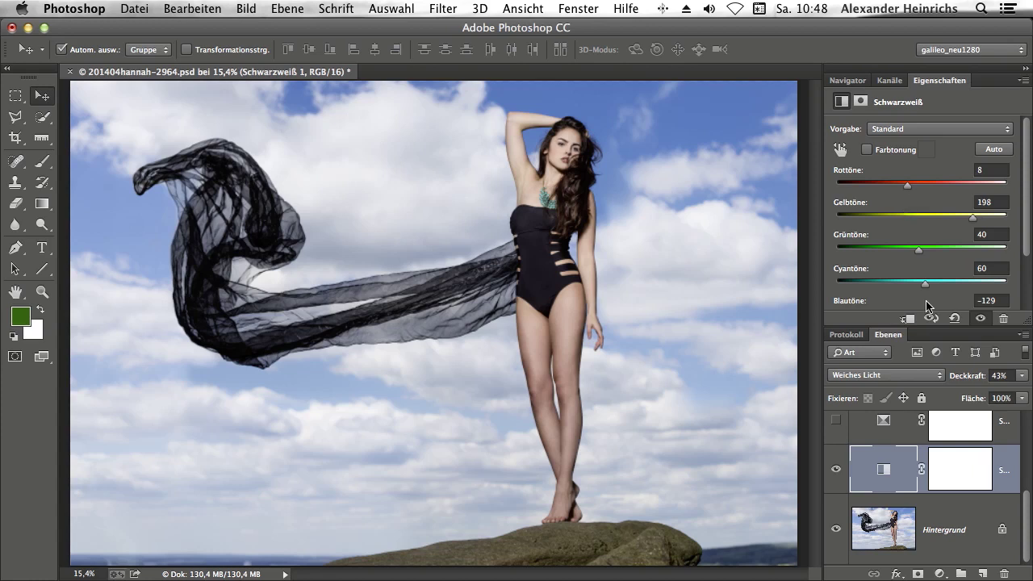
Step: Show and select the Selektive Farbkorrektur layer, then test the Magenta slider for Blautöne
{"action": "left_click_drag", "start_coordinate": [1026, 559], "coordinate": [1022, 532]}
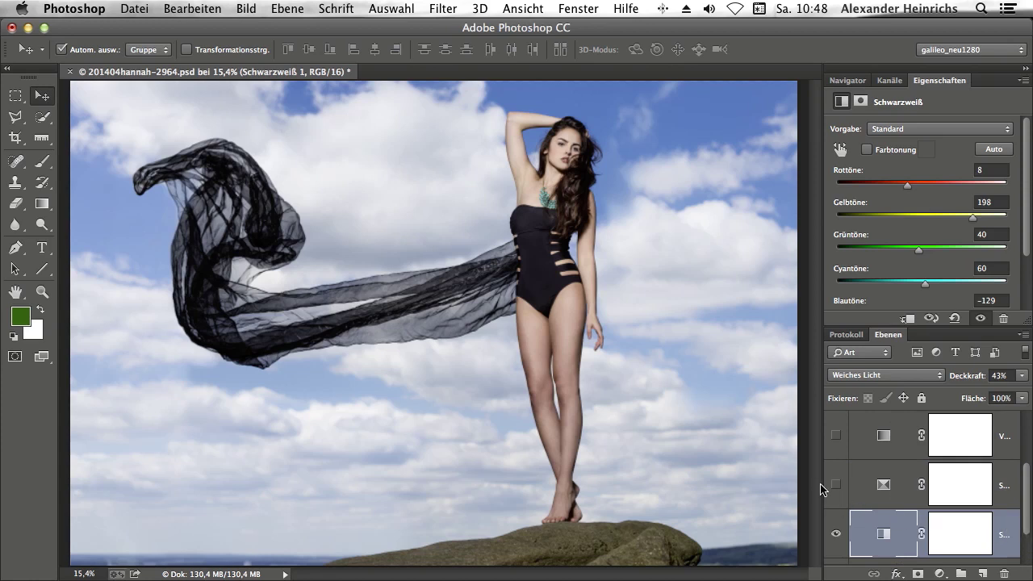
{"action": "left_click", "coordinate": [836, 486]}
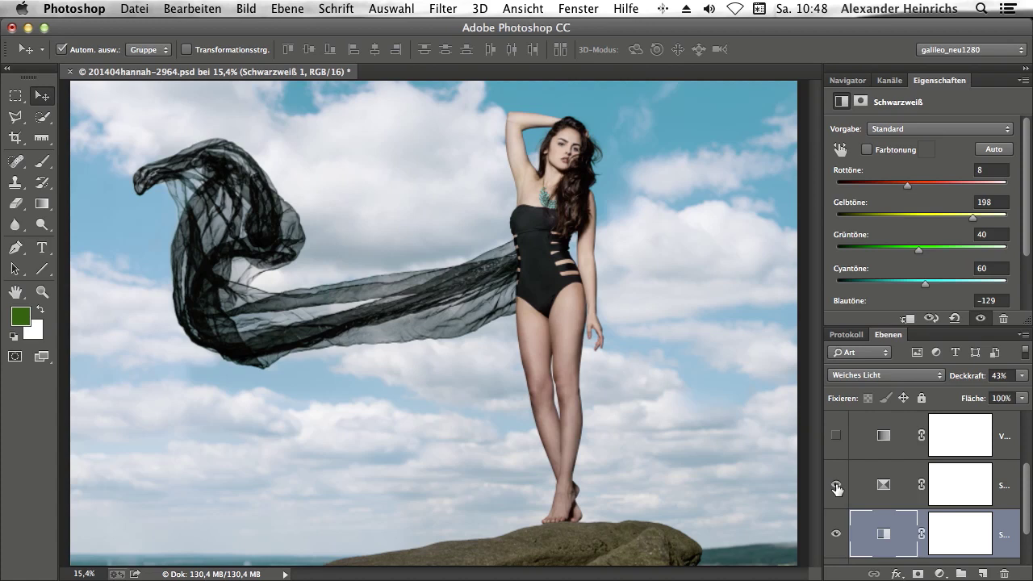
{"action": "left_click", "coordinate": [883, 485]}
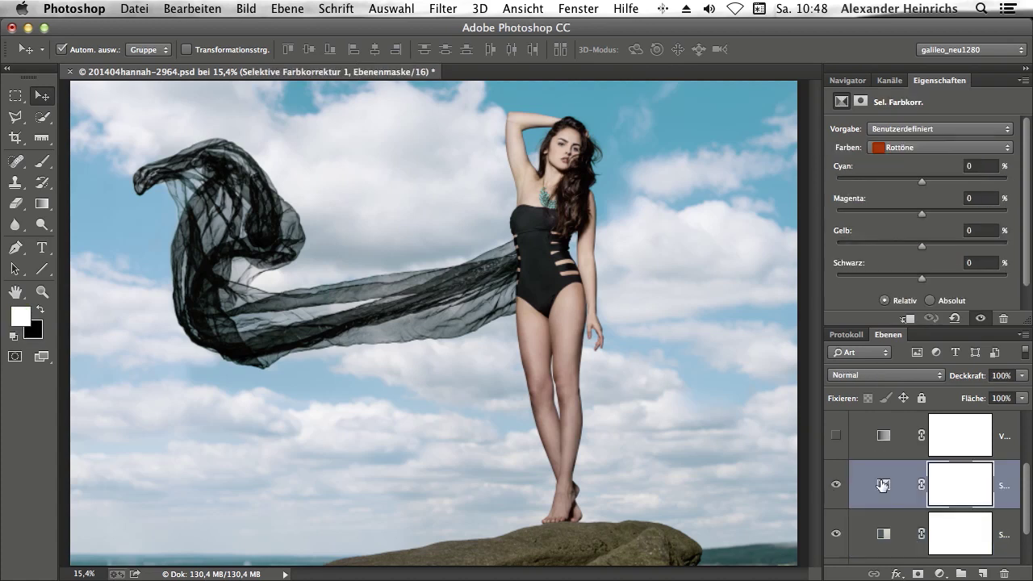
{"action": "left_click", "coordinate": [912, 147]}
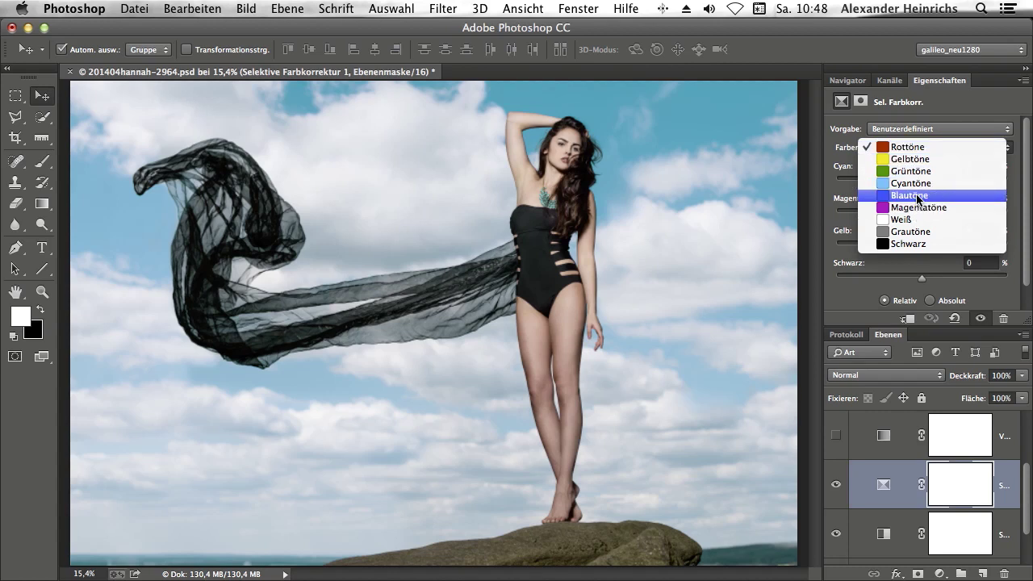
{"action": "left_click", "coordinate": [917, 197]}
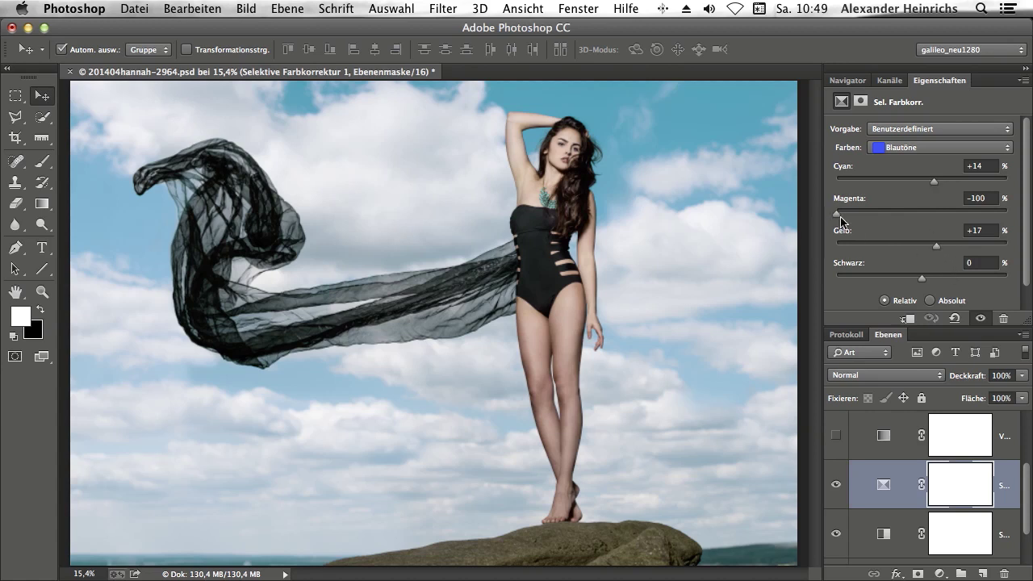
{"action": "mouse_move", "coordinate": [841, 221]}
{"action": "left_mouse_down"}
{"action": "mouse_move", "coordinate": [818, 218]}
{"action": "mouse_move", "coordinate": [973, 215]}
{"action": "mouse_move", "coordinate": [775, 218]}
{"action": "left_mouse_up"}
Step: Show the Verlaufsumsetzung 1 gradient map in Weiches Licht blend mode, comparing it on and off
{"action": "left_click", "coordinate": [905, 432]}
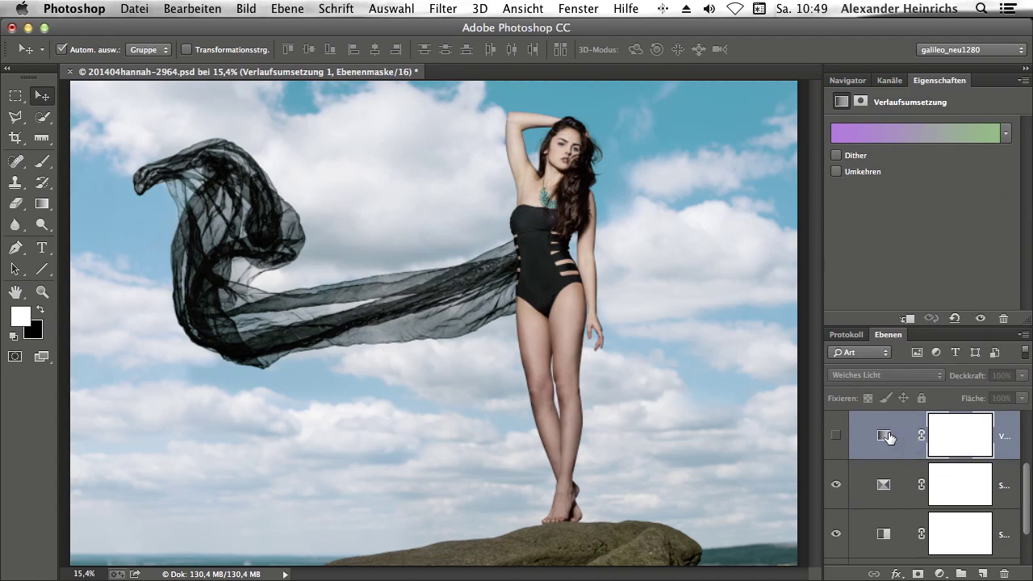
{"action": "left_click", "coordinate": [836, 435]}
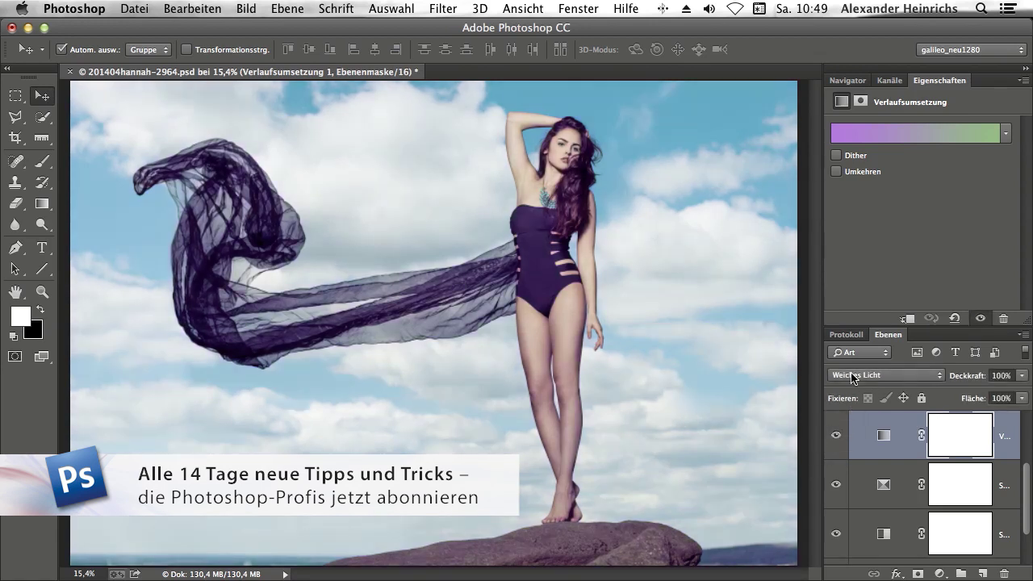
{"action": "left_click", "coordinate": [854, 378]}
{"action": "left_click", "coordinate": [849, 212]}
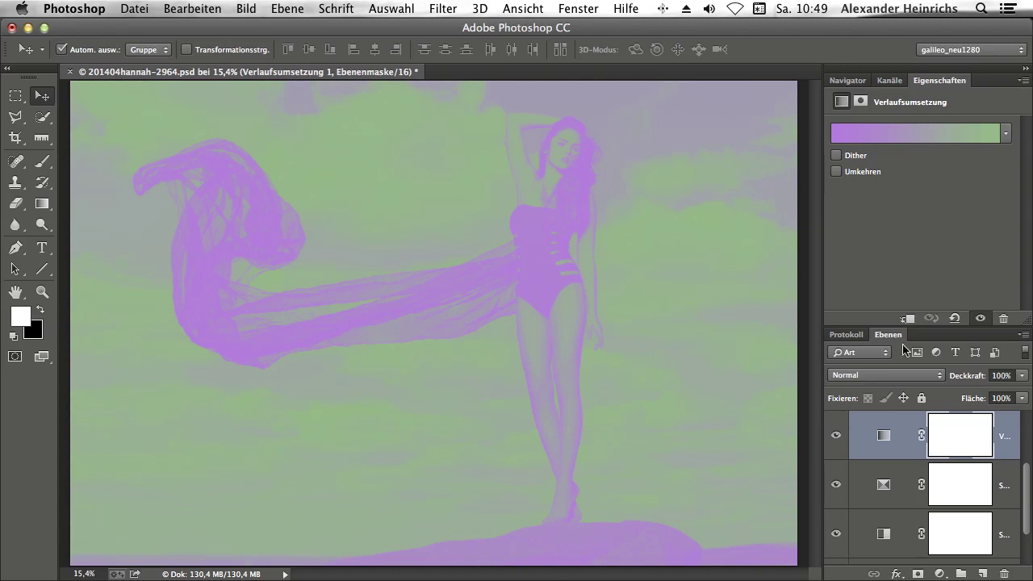
{"action": "left_click", "coordinate": [867, 376]}
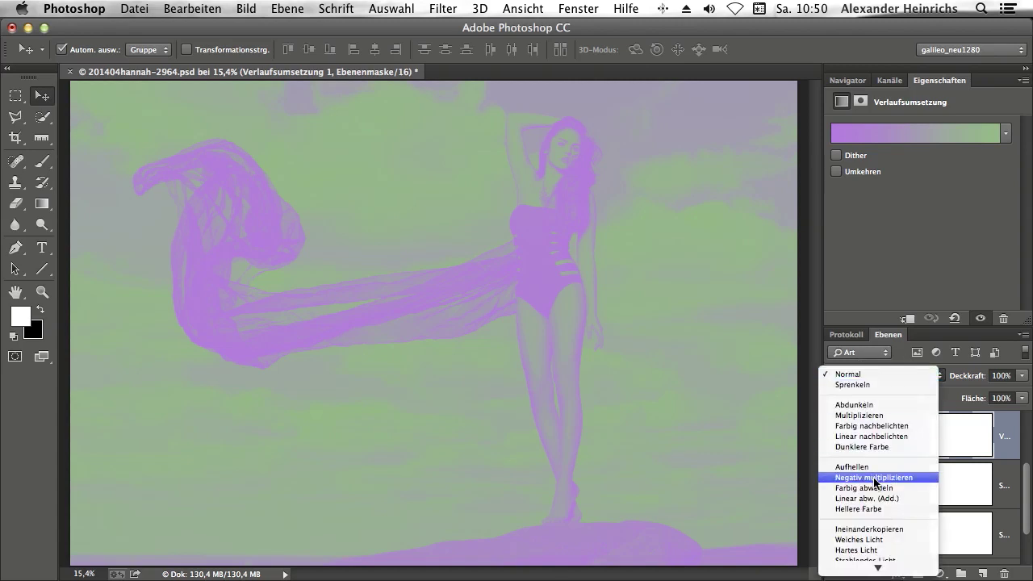
{"action": "left_click", "coordinate": [860, 540]}
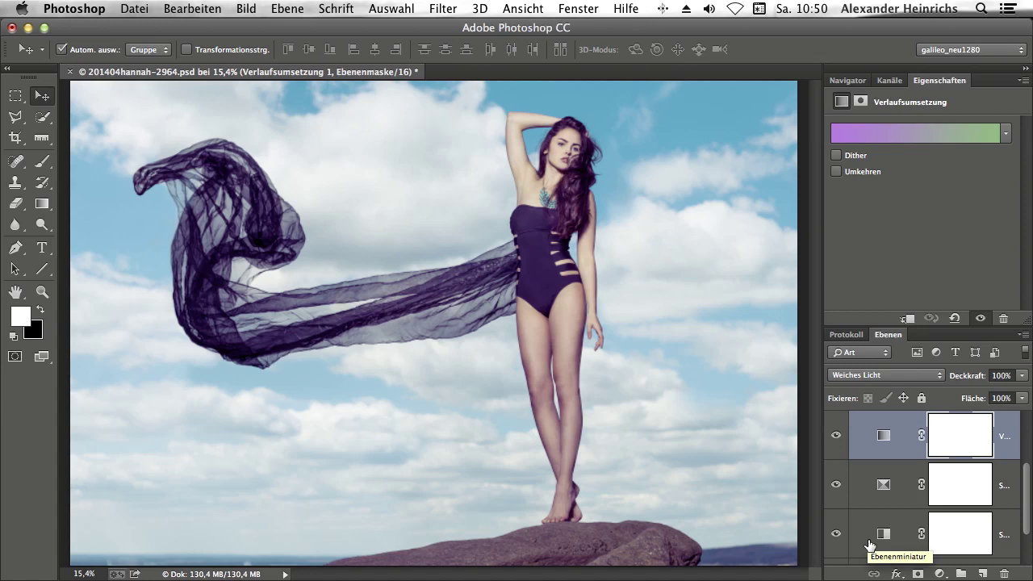
{"action": "left_click", "coordinate": [837, 438]}
{"action": "left_click", "coordinate": [837, 439]}
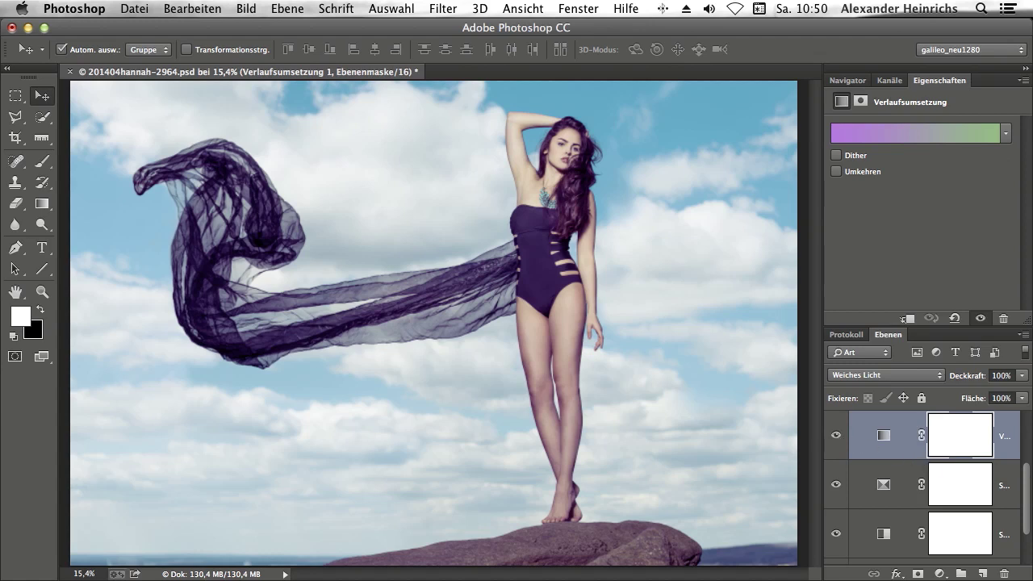
Step: Show and select the Farbfüllung 1 colour fill layer (Ausschluss, 28% opacity)
{"action": "left_click", "coordinate": [1027, 511]}
{"action": "left_click_drag", "start_coordinate": [1027, 511], "coordinate": [1028, 460]}
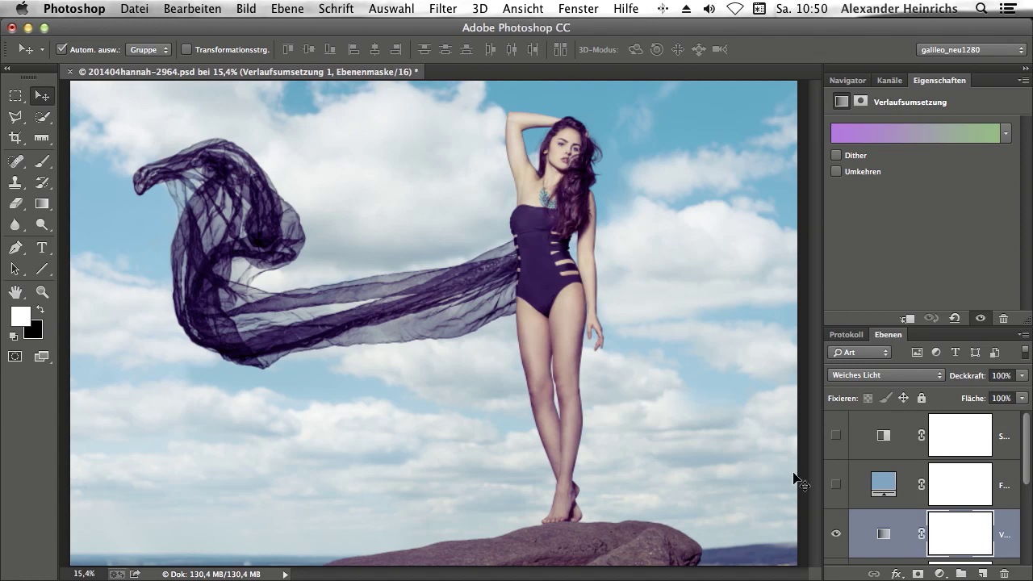
{"action": "left_click", "coordinate": [836, 488]}
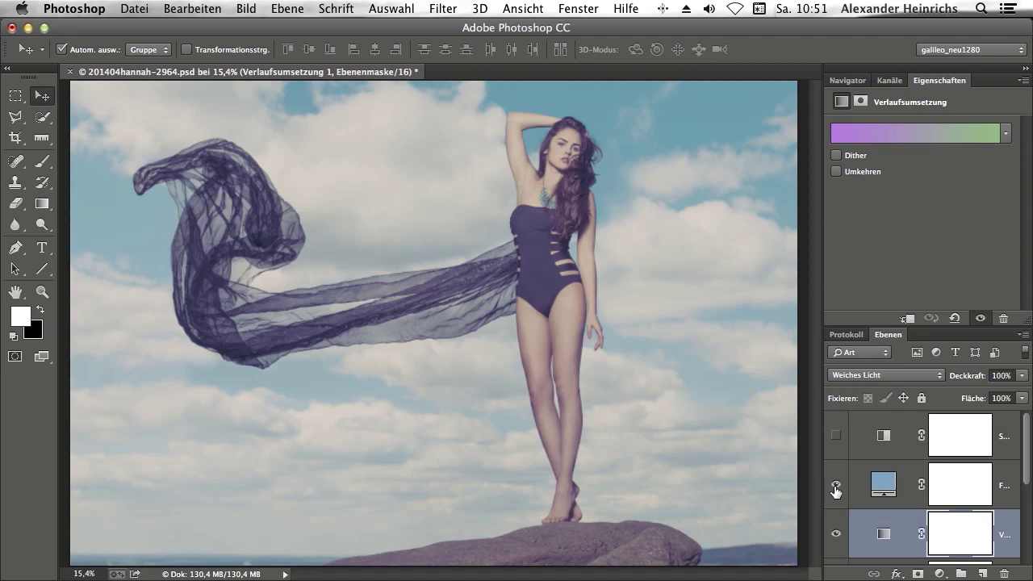
{"action": "left_click", "coordinate": [859, 487]}
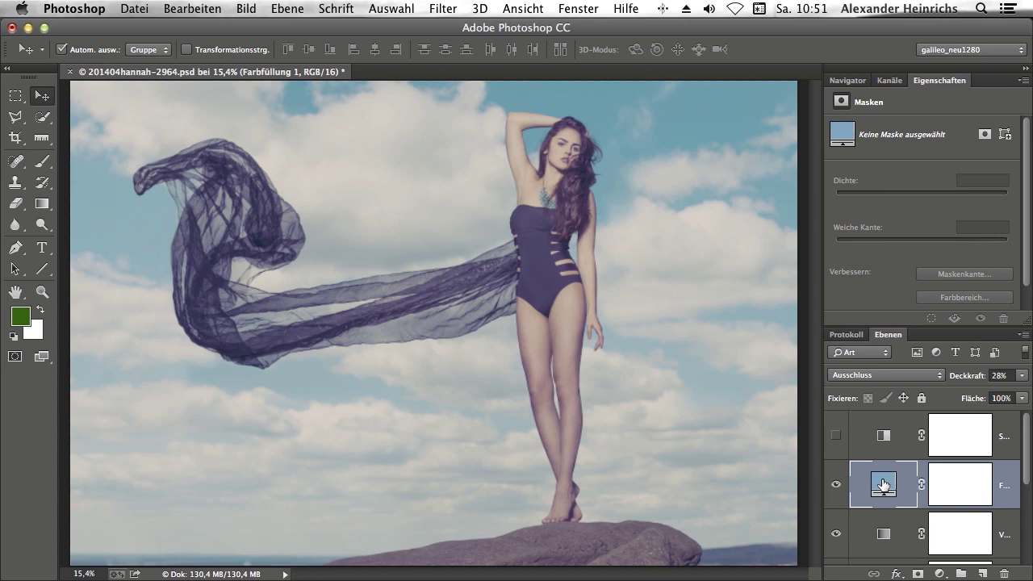
Step: Change the Farbfüllung 1 fill colour to steel blue #72a1c1 after trying several blues
{"action": "double_click", "coordinate": [883, 485]}
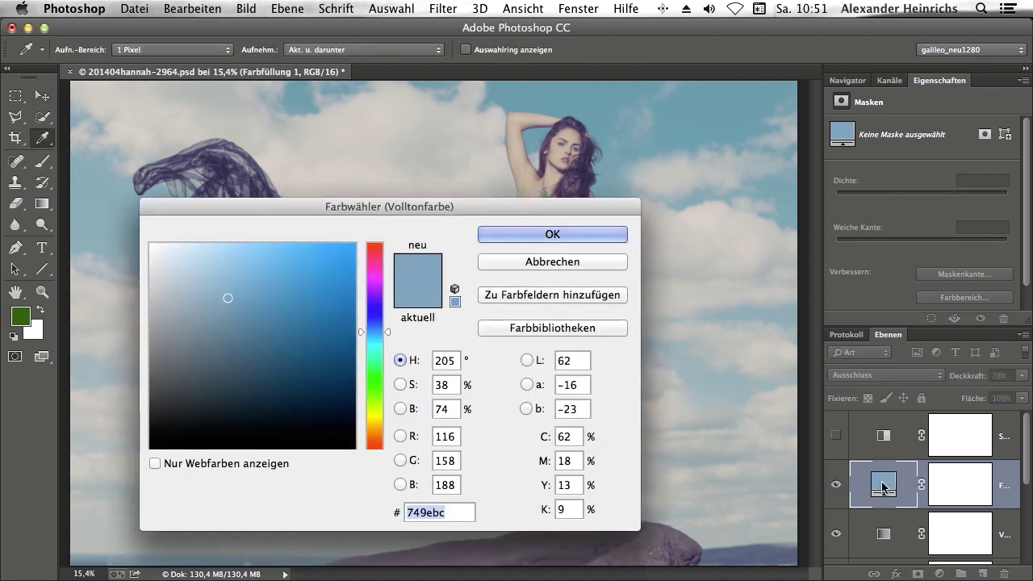
{"action": "mouse_move", "coordinate": [416, 208]}
{"action": "left_mouse_down"}
{"action": "mouse_move", "coordinate": [892, 74]}
{"action": "mouse_move", "coordinate": [855, 37]}
{"action": "left_mouse_up"}
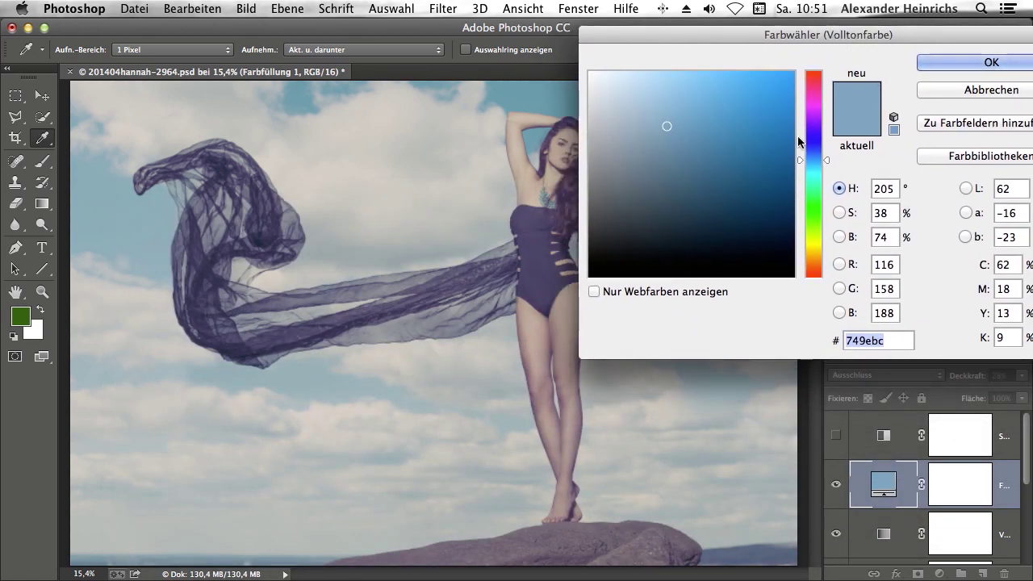
{"action": "left_click", "coordinate": [669, 196]}
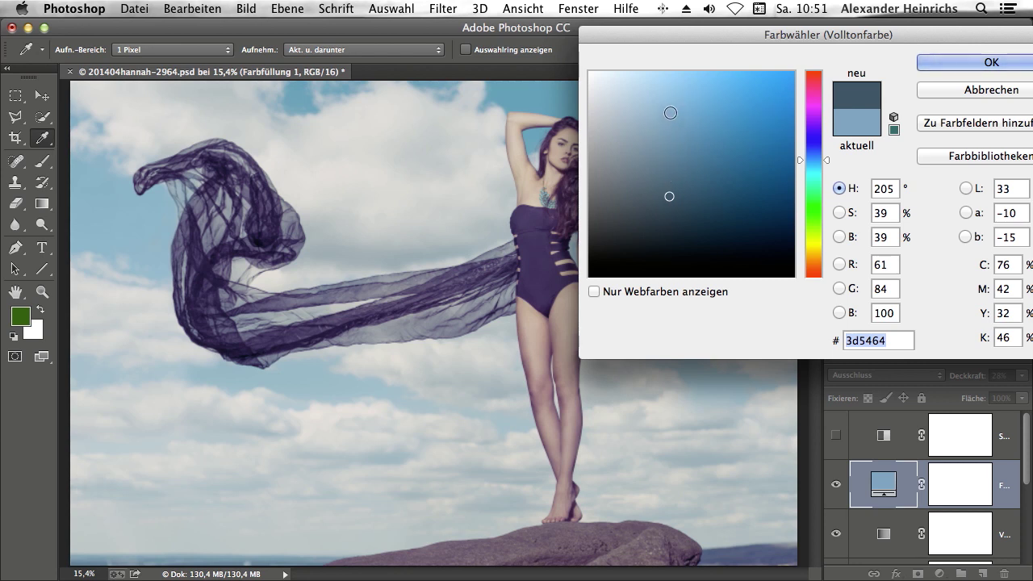
{"action": "left_click", "coordinate": [670, 113]}
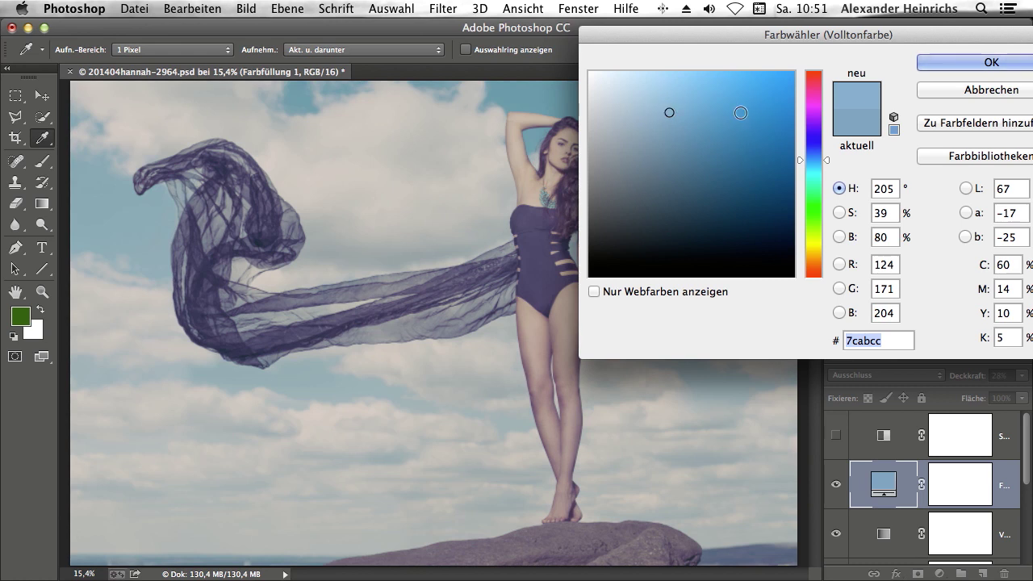
{"action": "left_click", "coordinate": [755, 113]}
{"action": "left_click", "coordinate": [645, 114]}
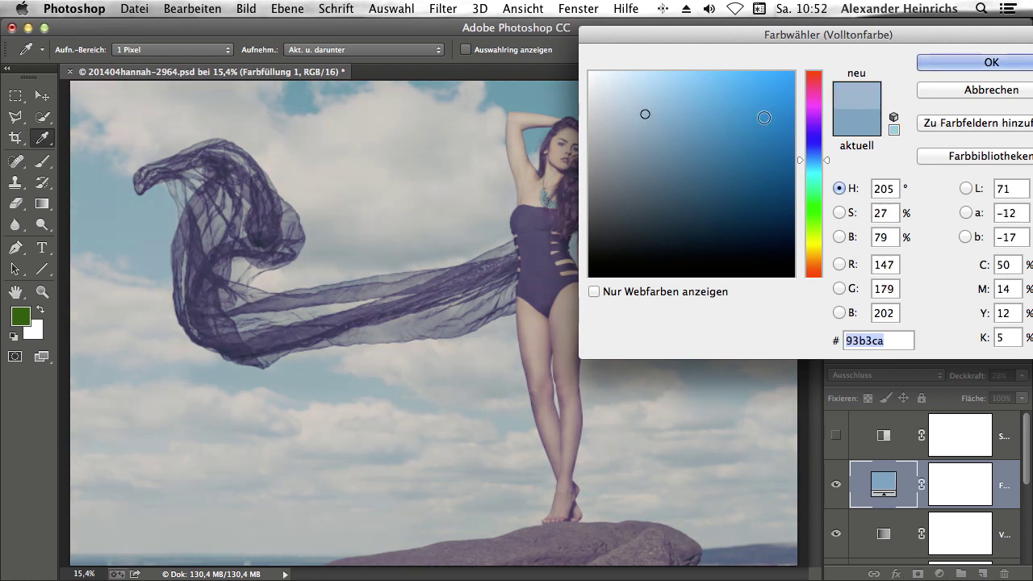
{"action": "left_click", "coordinate": [741, 118]}
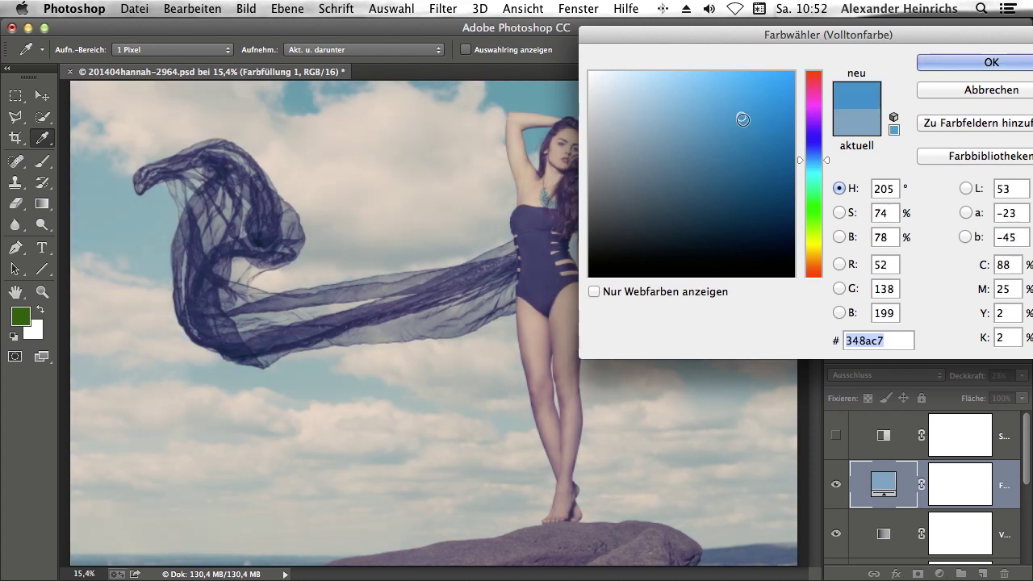
{"action": "left_click", "coordinate": [673, 121]}
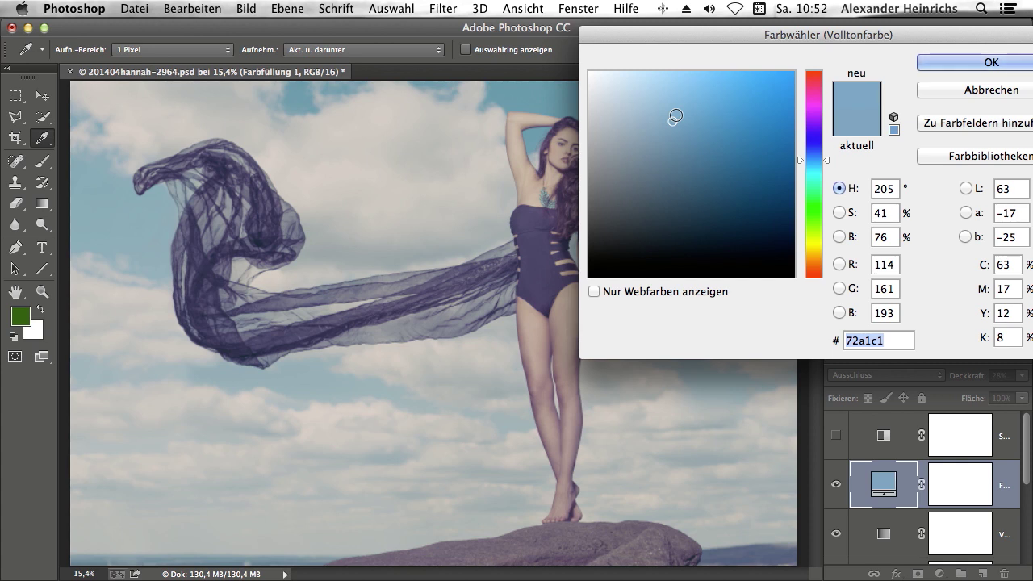
{"action": "left_click", "coordinate": [988, 64]}
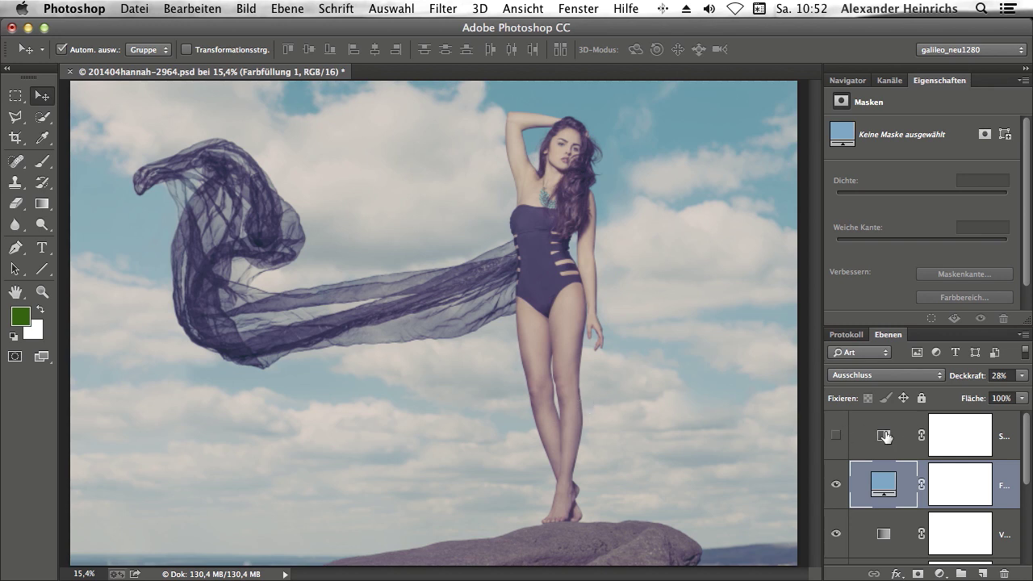
Step: Show and select Schwarzweiß 2 (Weiches Licht, 50%), toggling it to compare
{"action": "left_click", "coordinate": [836, 436]}
{"action": "left_click", "coordinate": [891, 436]}
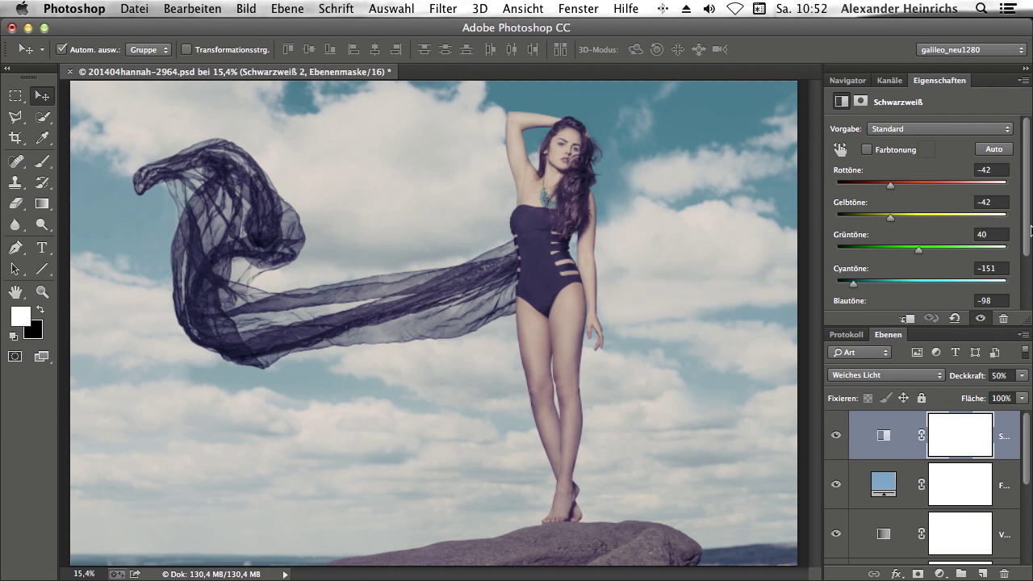
{"action": "scroll", "coordinate": [1025, 231], "scroll_direction": "down", "scroll_amount": 3}
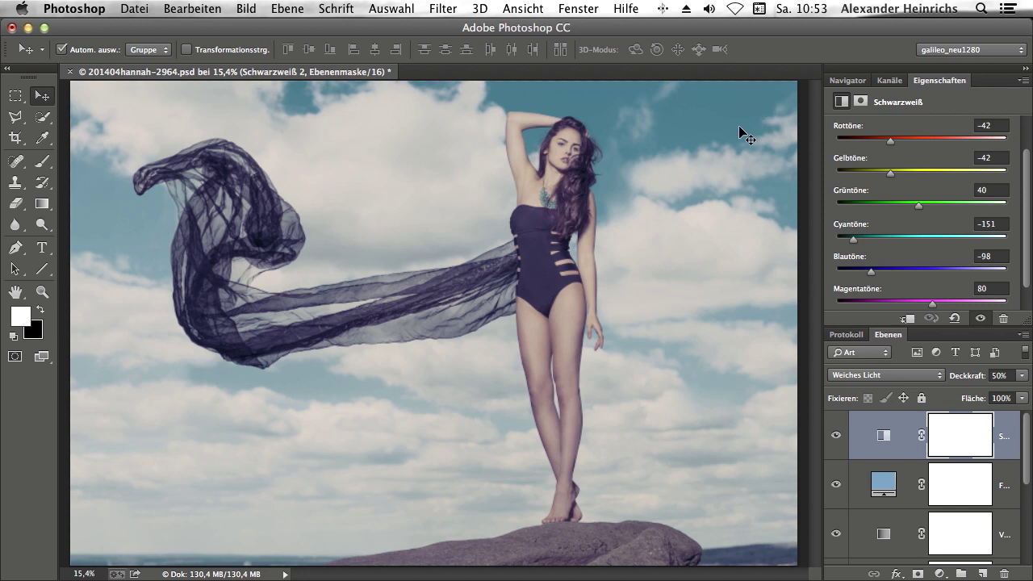
{"action": "left_click", "coordinate": [836, 436]}
{"action": "left_click", "coordinate": [836, 436]}
{"action": "left_click", "coordinate": [1026, 509]}
{"action": "mouse_move", "coordinate": [1027, 511]}
{"action": "left_mouse_down"}
{"action": "mouse_move", "coordinate": [1026, 549]}
{"action": "mouse_move", "coordinate": [1026, 520]}
{"action": "left_mouse_up"}
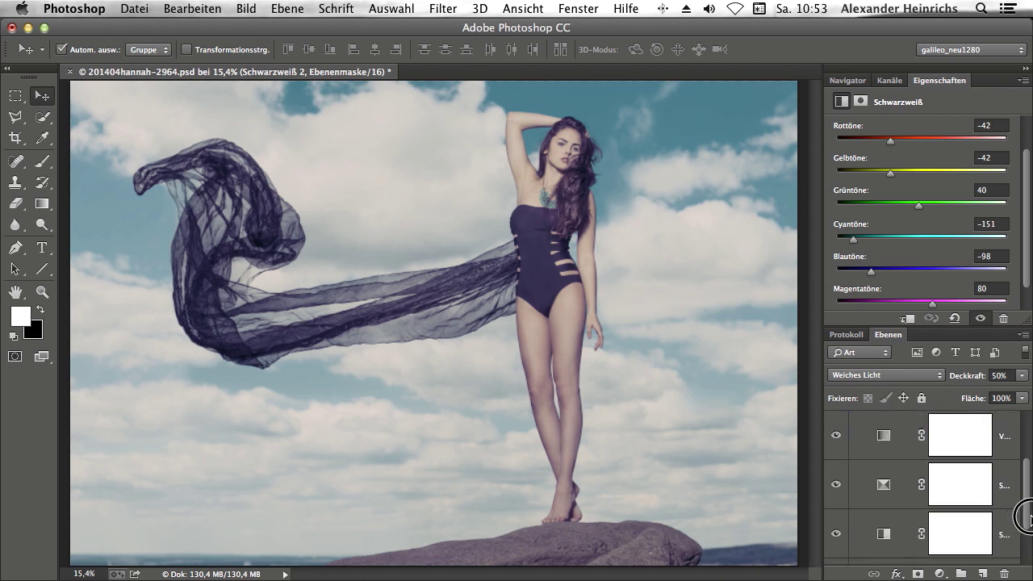
{"action": "left_click_drag", "start_coordinate": [1026, 511], "coordinate": [1027, 544]}
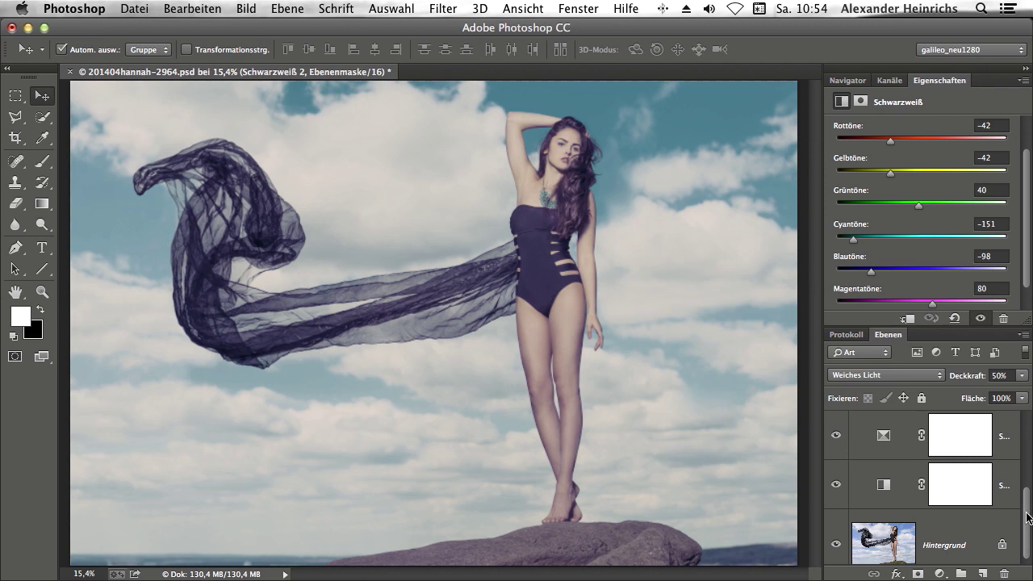
{"action": "left_click_drag", "start_coordinate": [1027, 520], "coordinate": [1026, 488]}
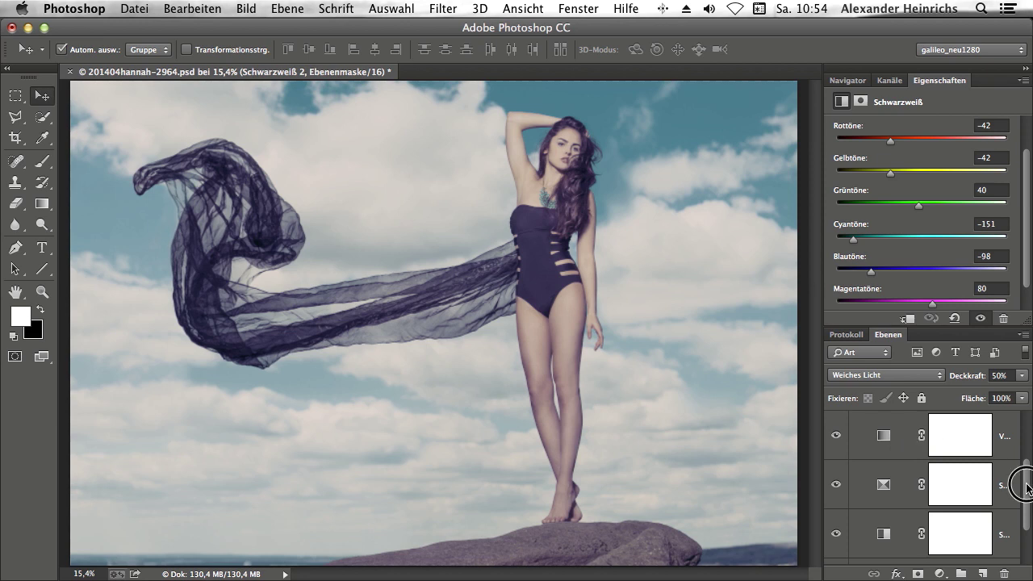
{"action": "left_click_drag", "start_coordinate": [1026, 484], "coordinate": [1027, 443]}
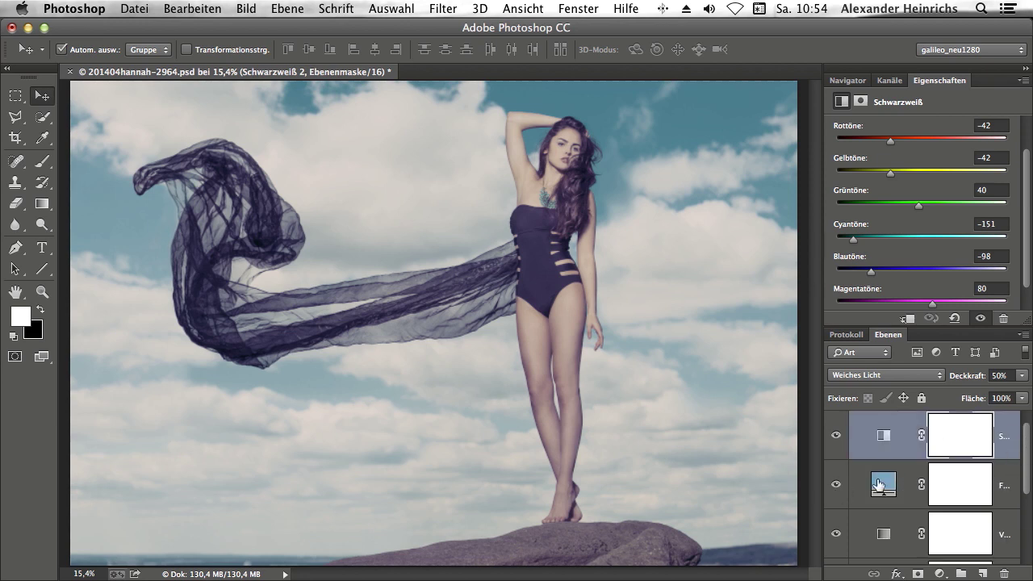